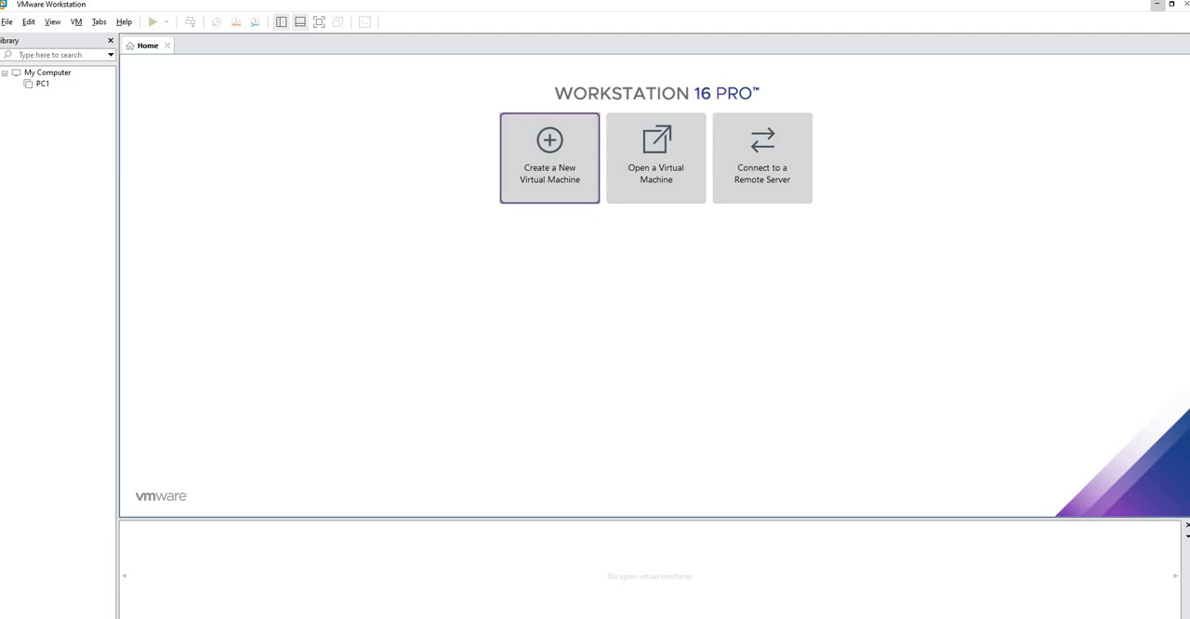
Start a new virtual machine with the Typical configuration, using the _Getintopc.com_Win_7_64Bit ISO from the Desktop as installer image
left_click(549, 158)
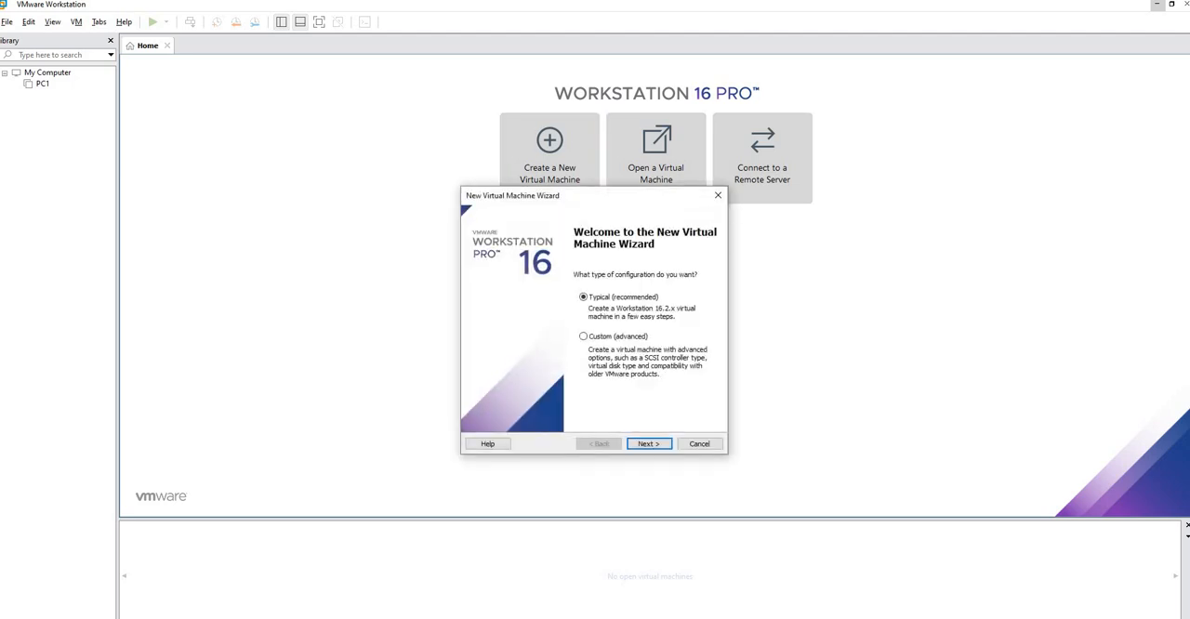
key("Return")
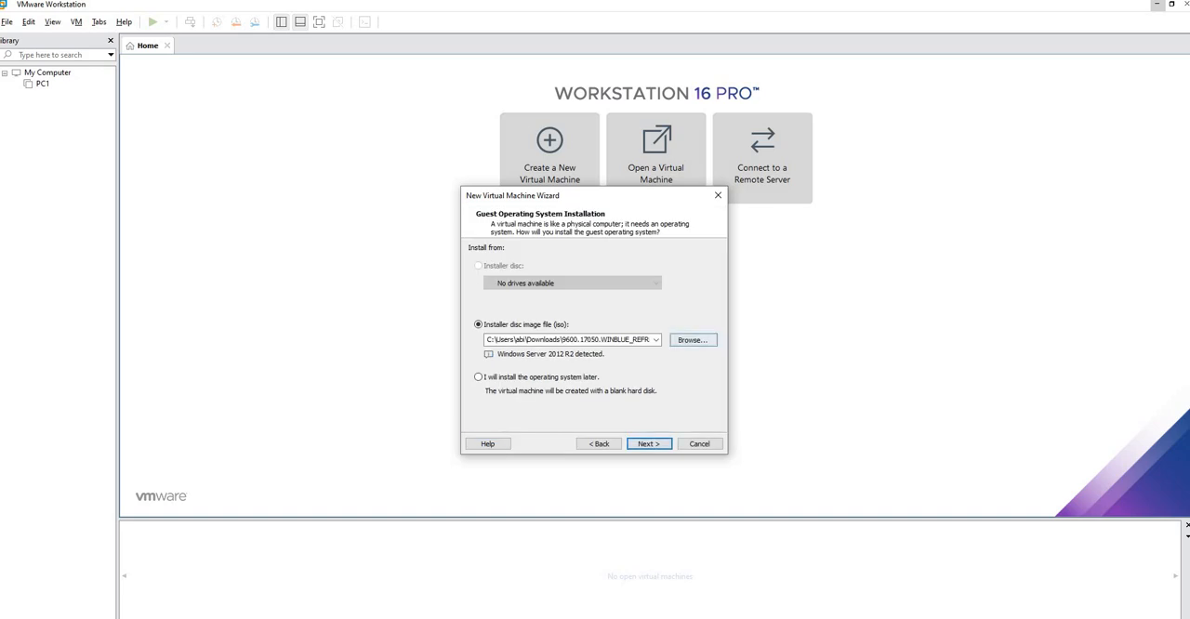
left_click(693, 340)
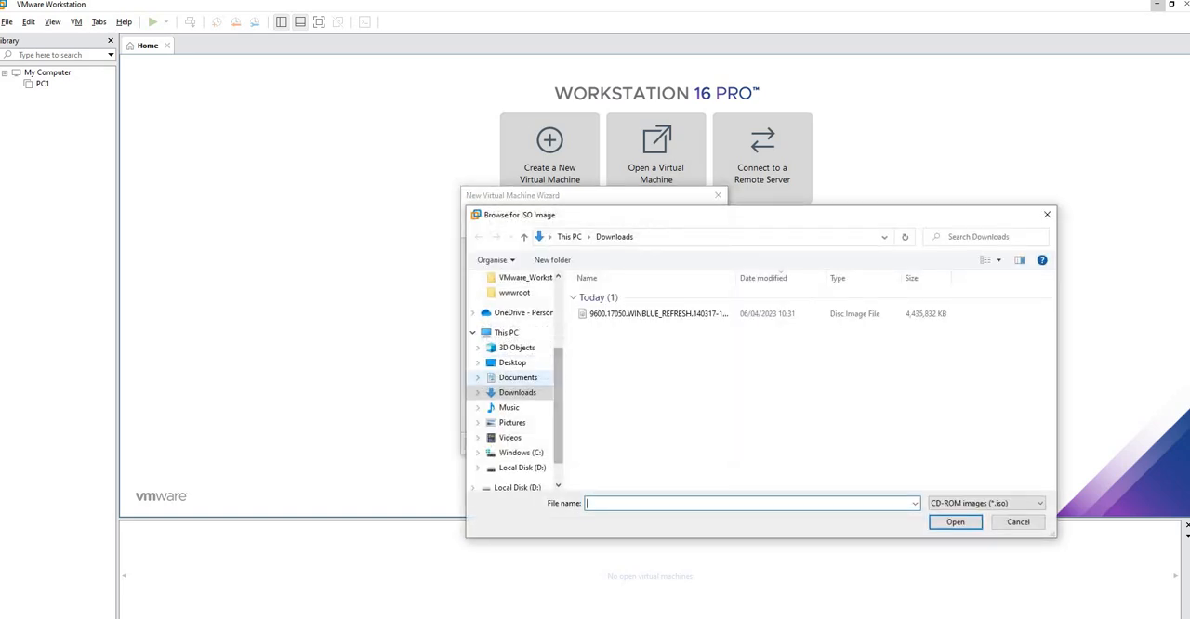
left_click(513, 363)
left_click(813, 316)
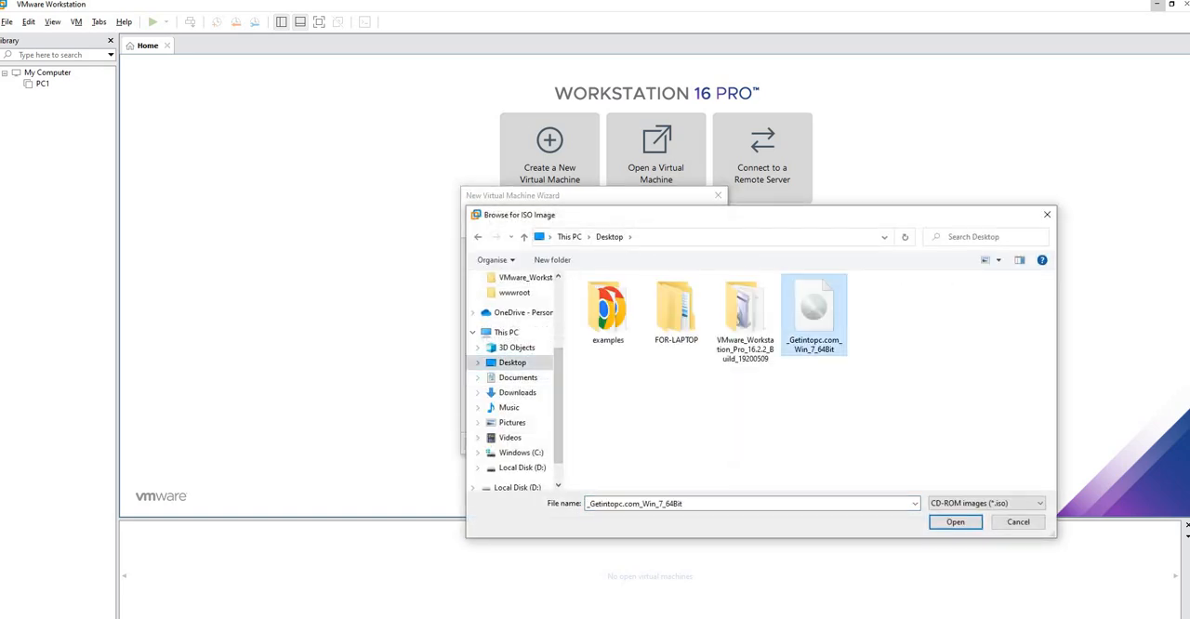
left_click(954, 522)
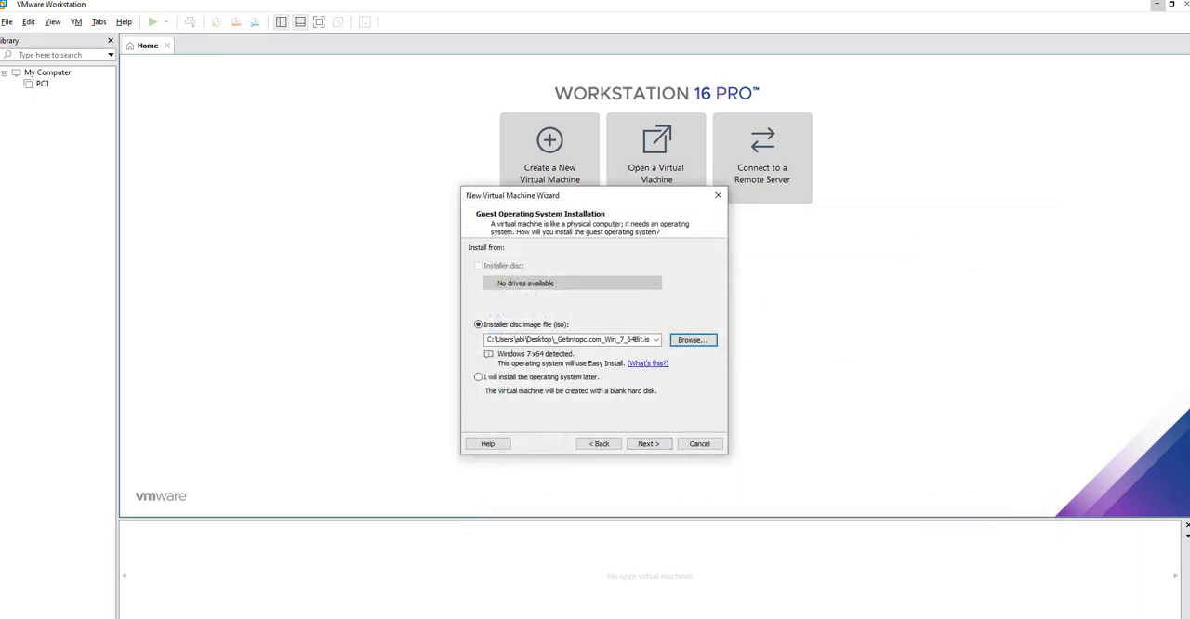
left_click(648, 444)
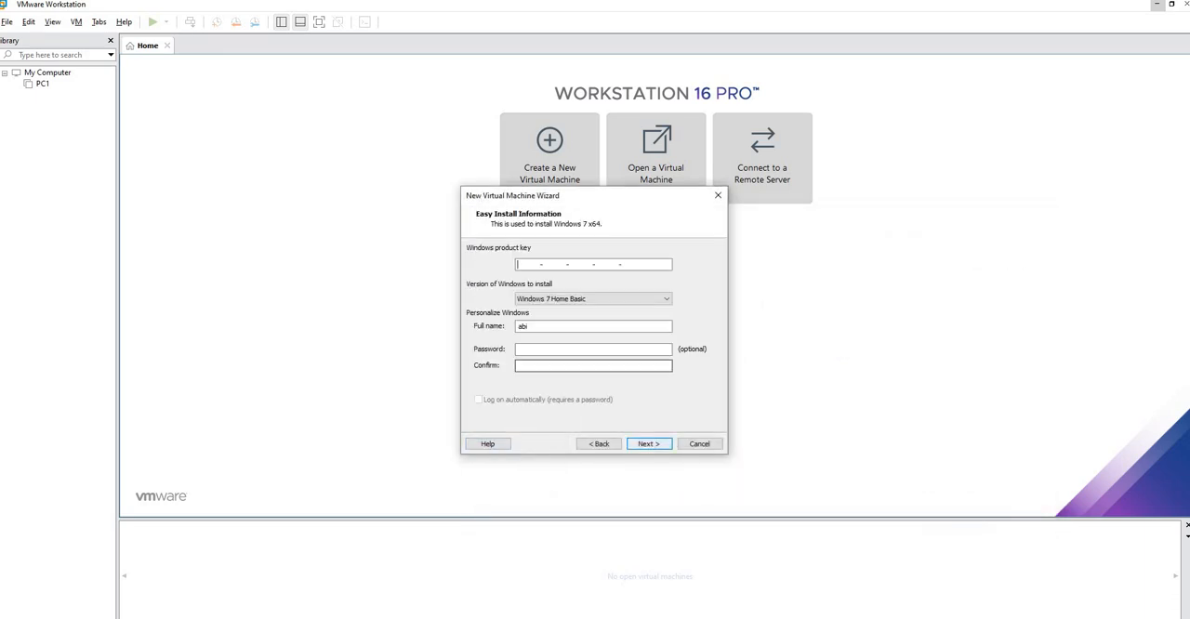
Paste the Windows product key and choose Windows 7 Professional as the version to install
right_click(538, 265)
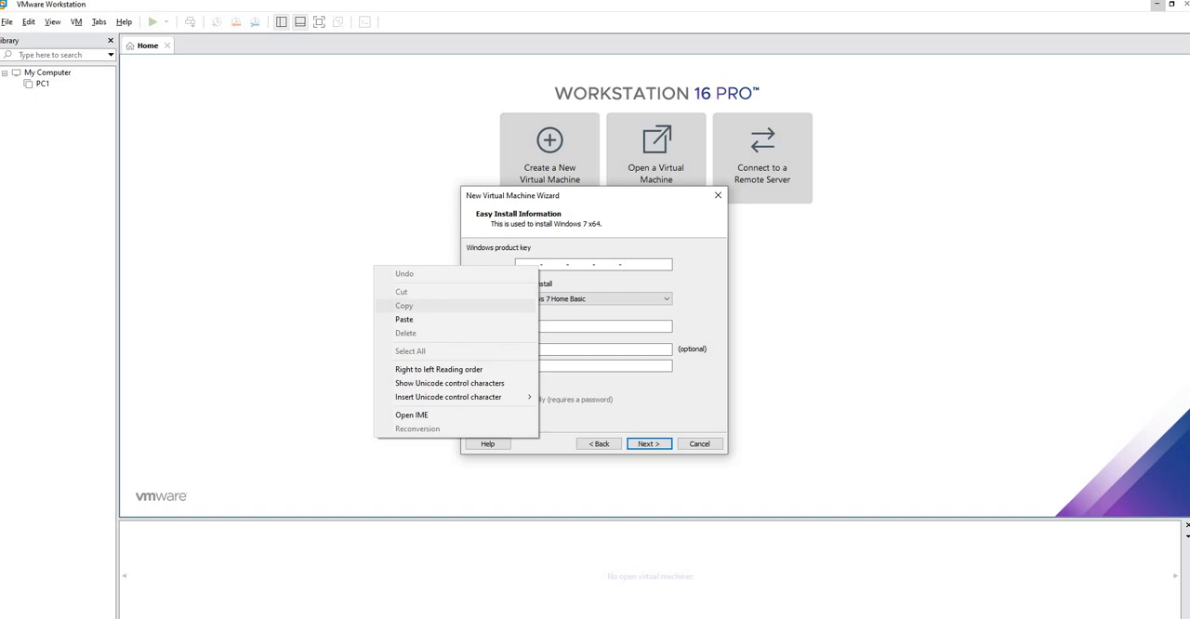
left_click(404, 318)
left_click(593, 298)
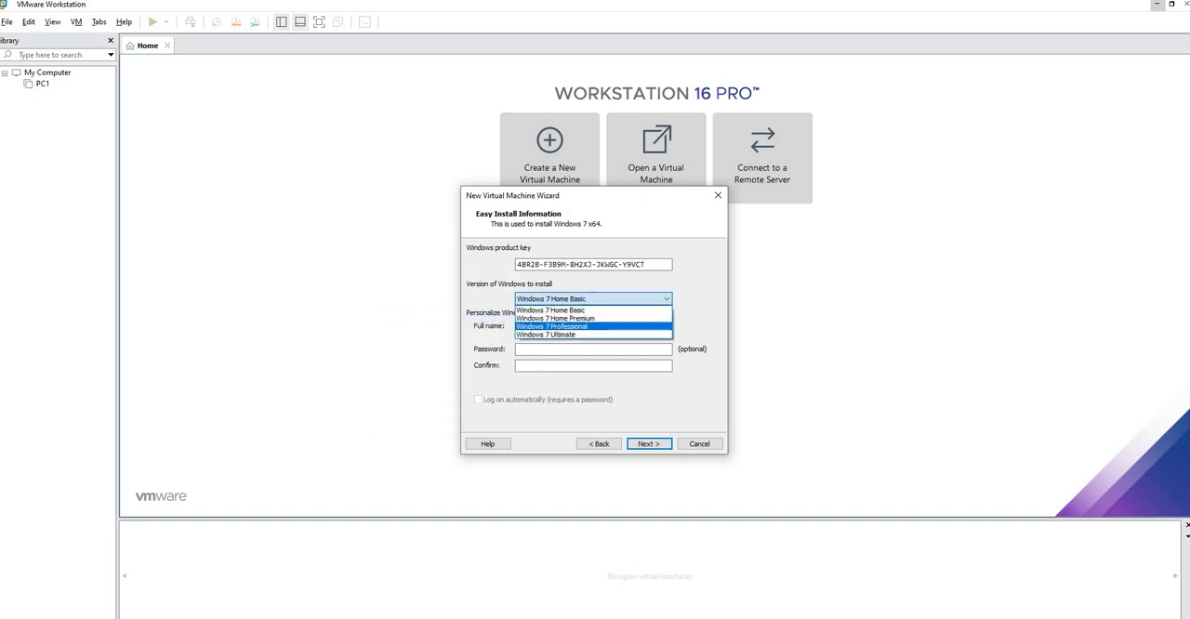
left_click(614, 326)
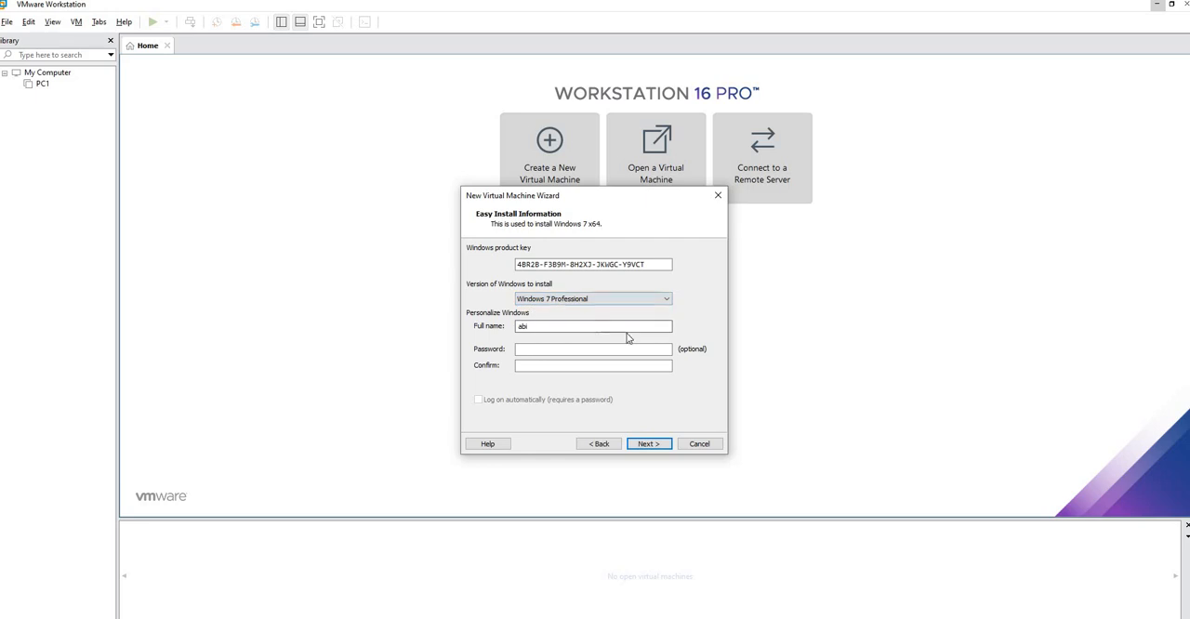
left_click(648, 444)
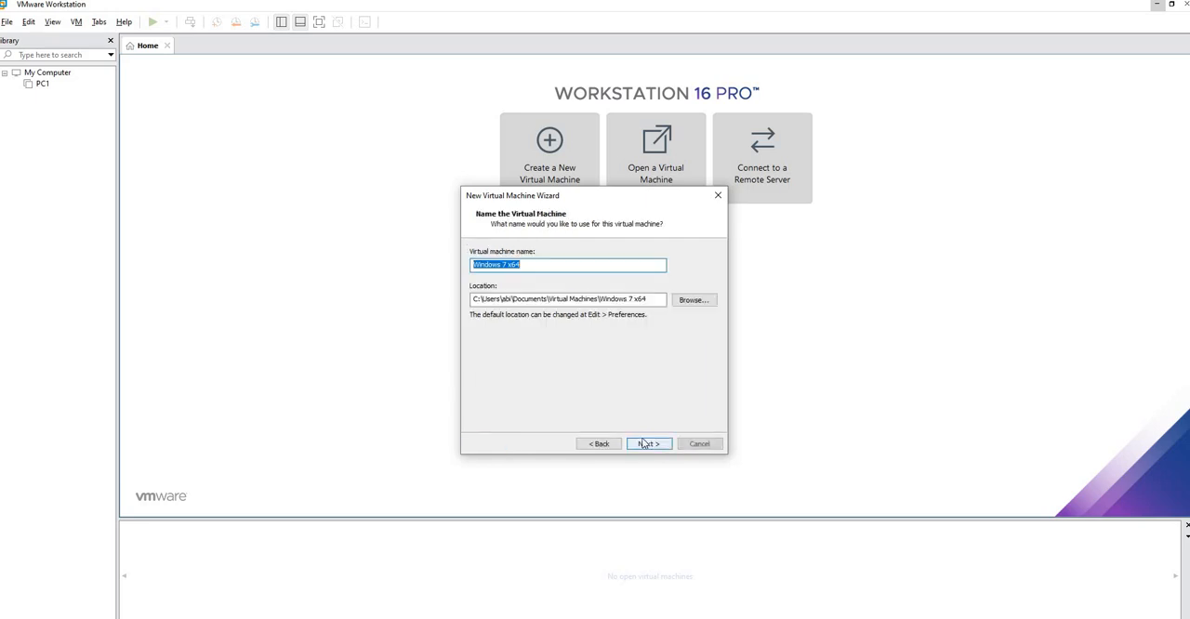
Set the virtual machine's location to D:\Virtual Machines2 and store its virtual disk as a single file
left_click(692, 300)
left_click_drag(679, 299, 676, 366)
left_click(576, 340)
left_click(604, 371)
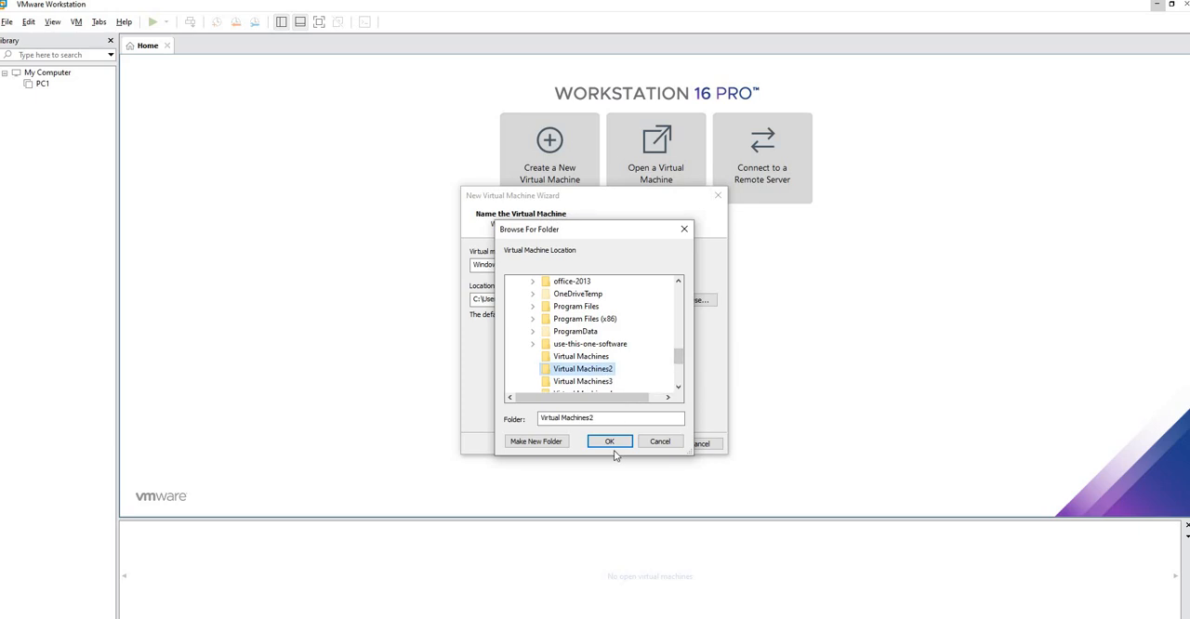
left_click(610, 441)
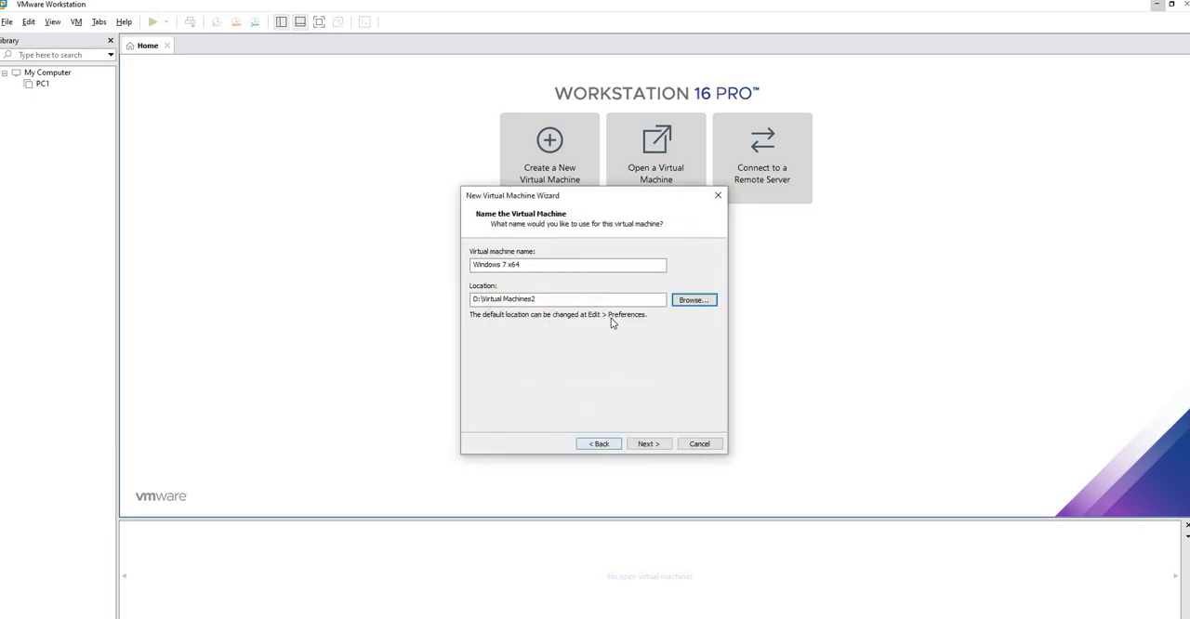
left_click(647, 445)
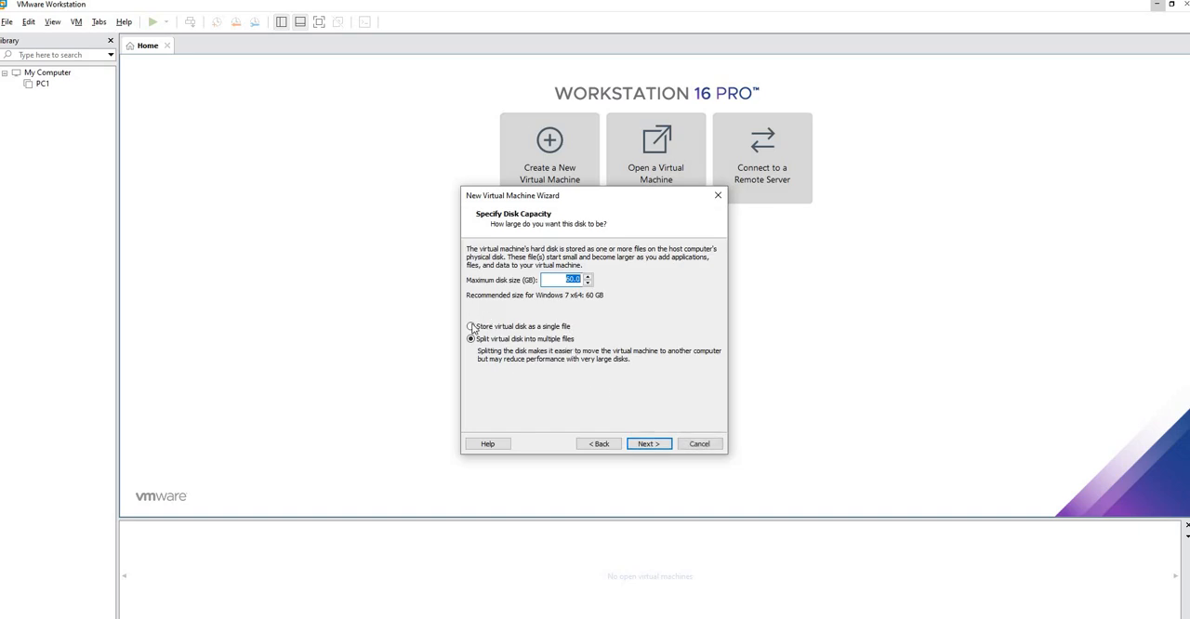
left_click(472, 327)
left_click(648, 444)
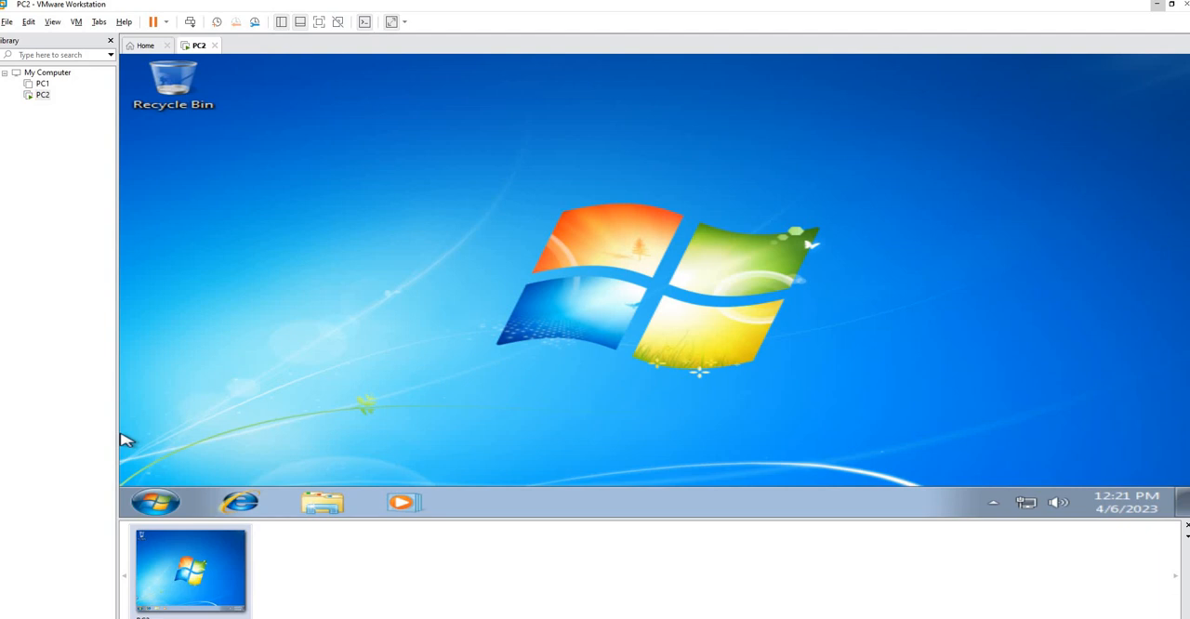
Start another Typical virtual machine, using the 9600.17050.WINBLUE_REFRESH ISO from Downloads as installer image
left_click(147, 47)
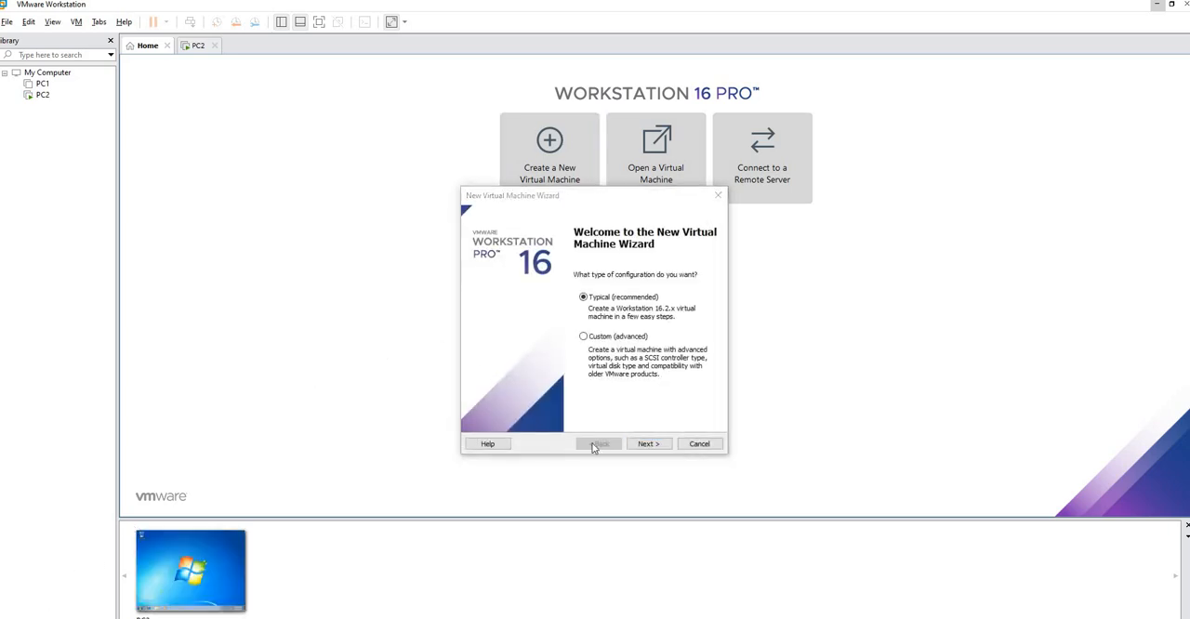
left_click(647, 444)
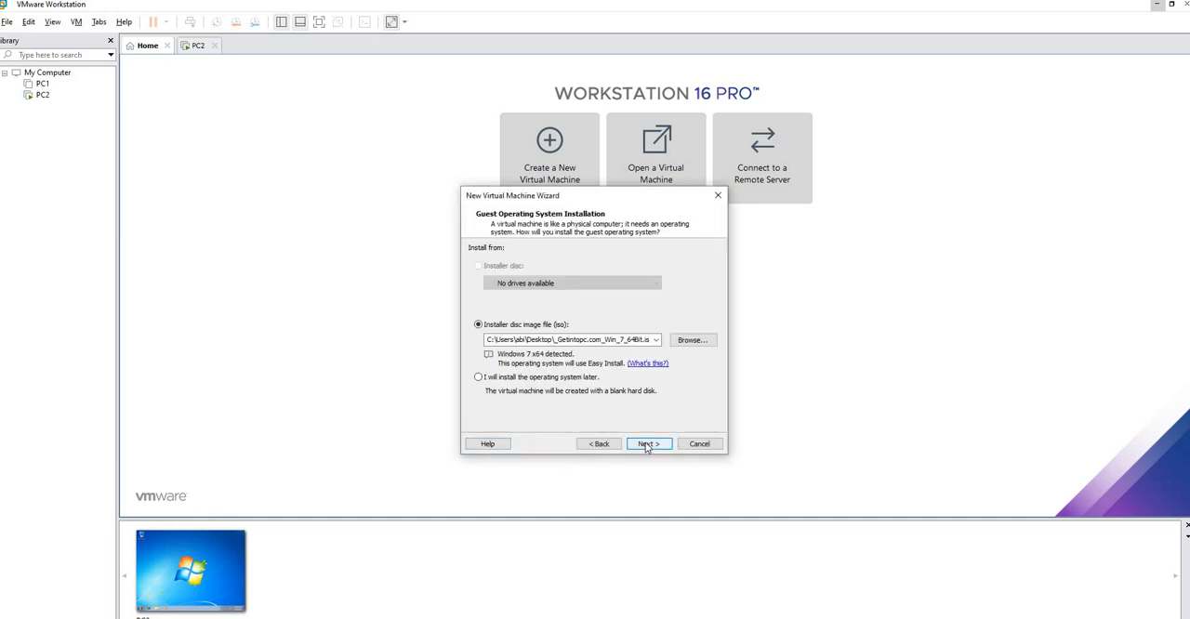
left_click(687, 342)
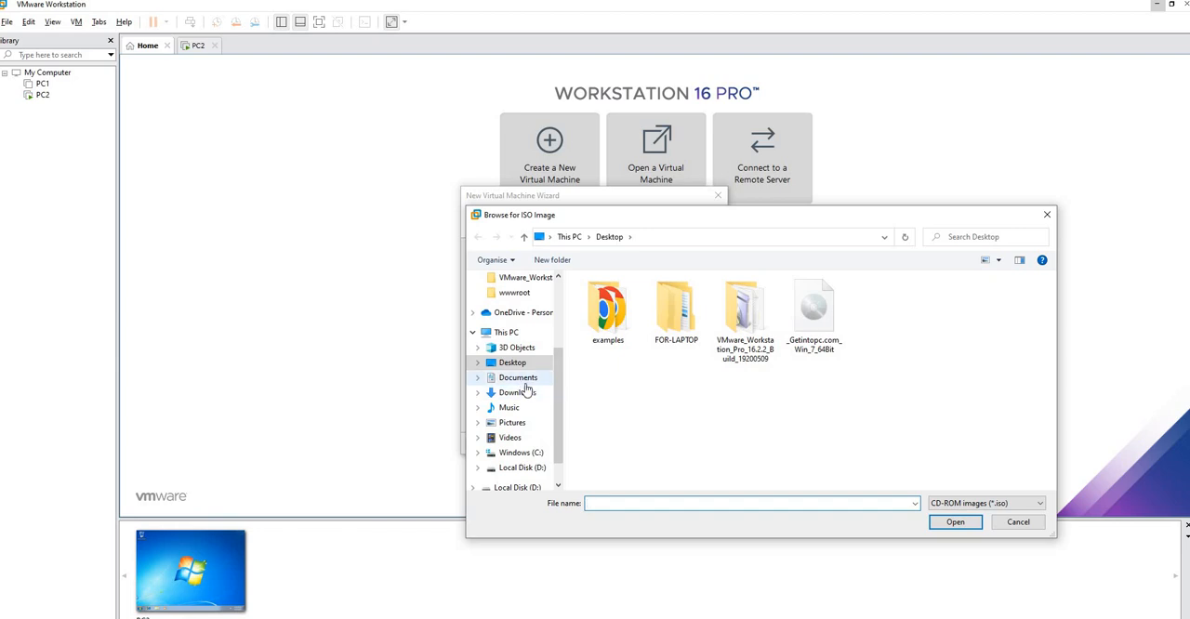
left_click(529, 393)
left_click(653, 316)
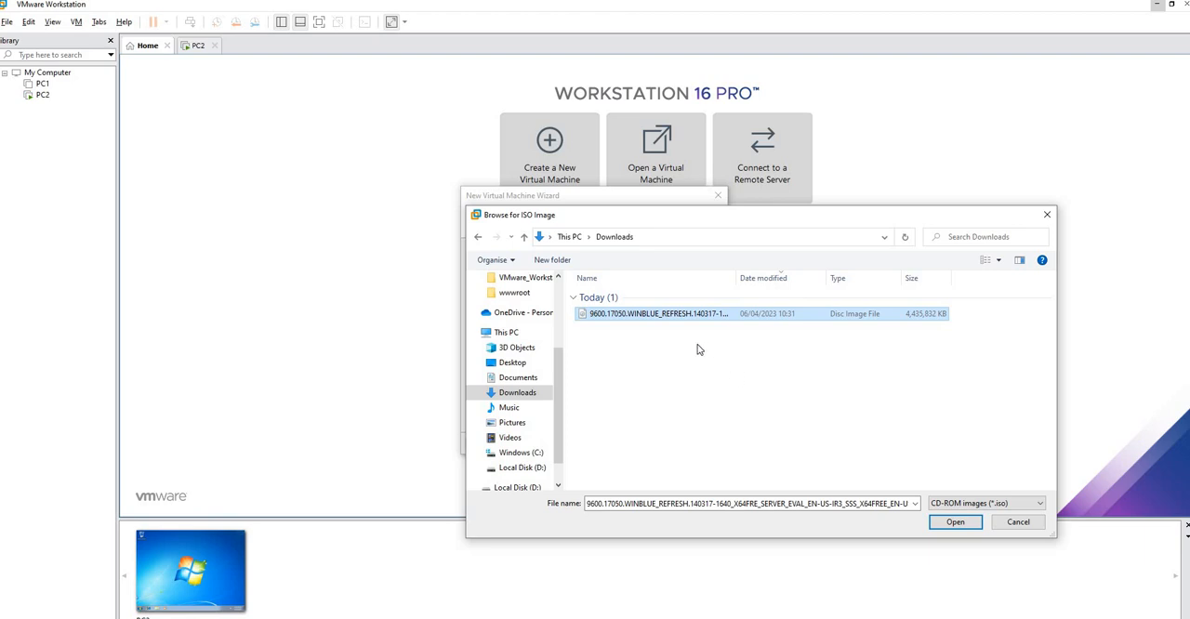
left_click(955, 523)
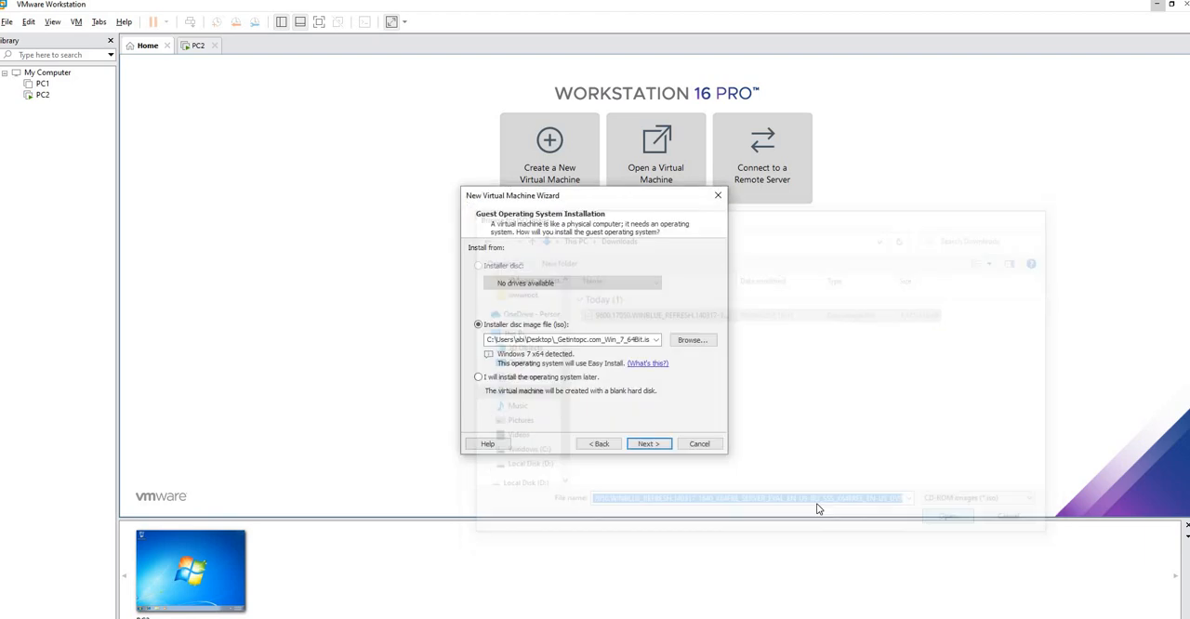
left_click(648, 444)
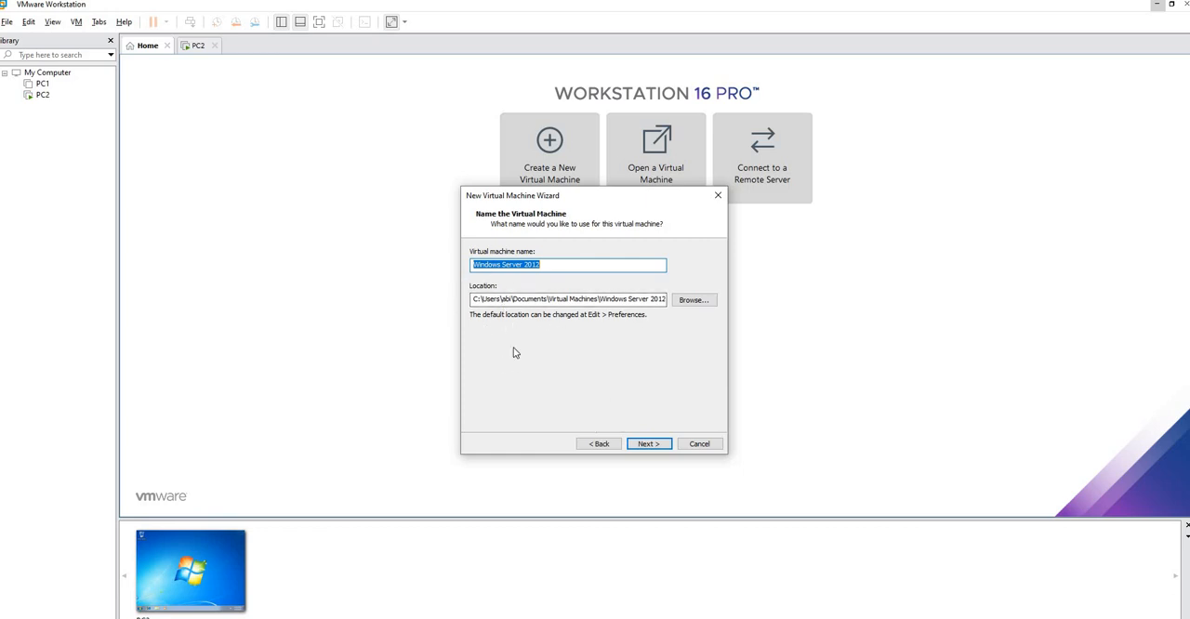
Create the Windows Server 2012 virtual machine with the default name and location, storing its virtual disk as a single file
left_click(648, 443)
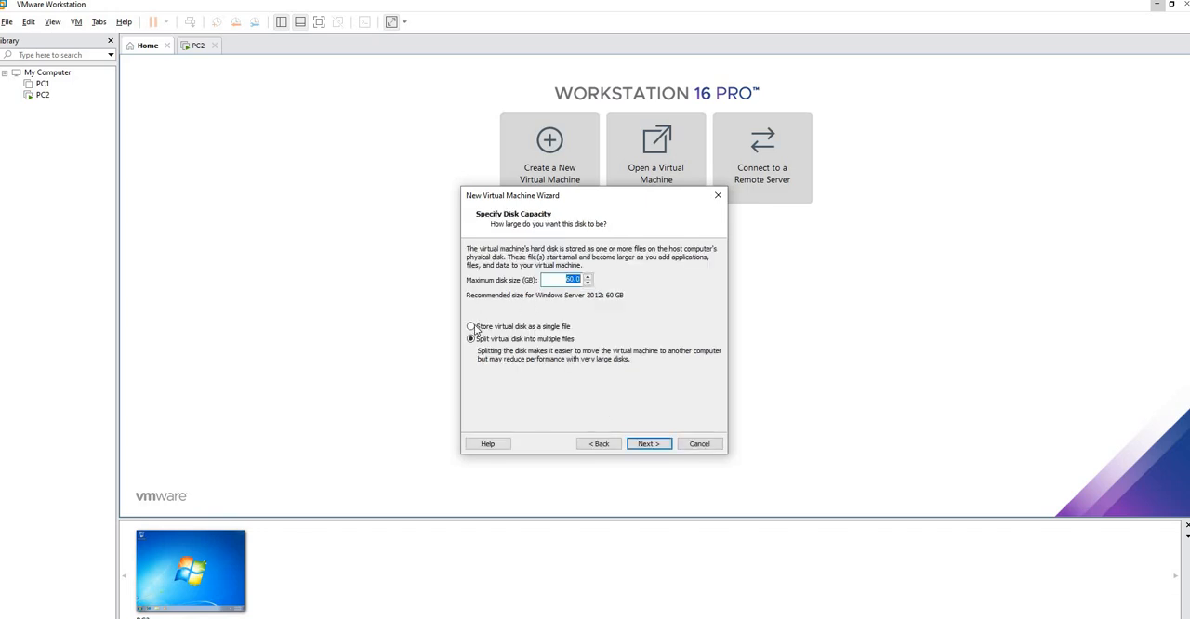
left_click(473, 327)
left_click(647, 443)
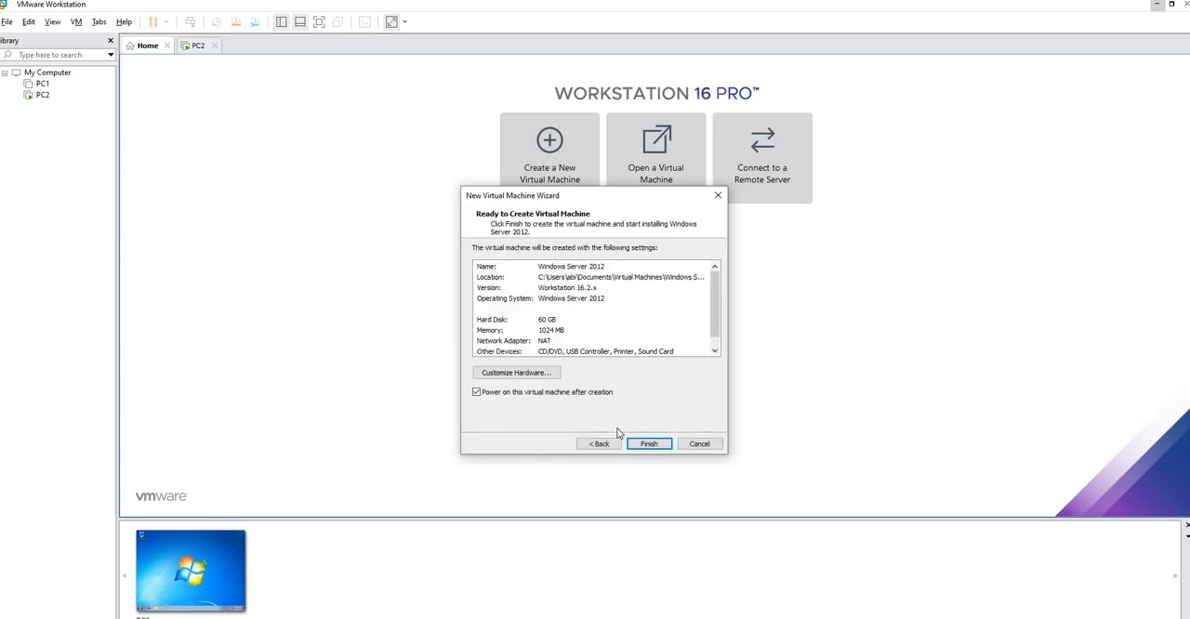
left_click(649, 444)
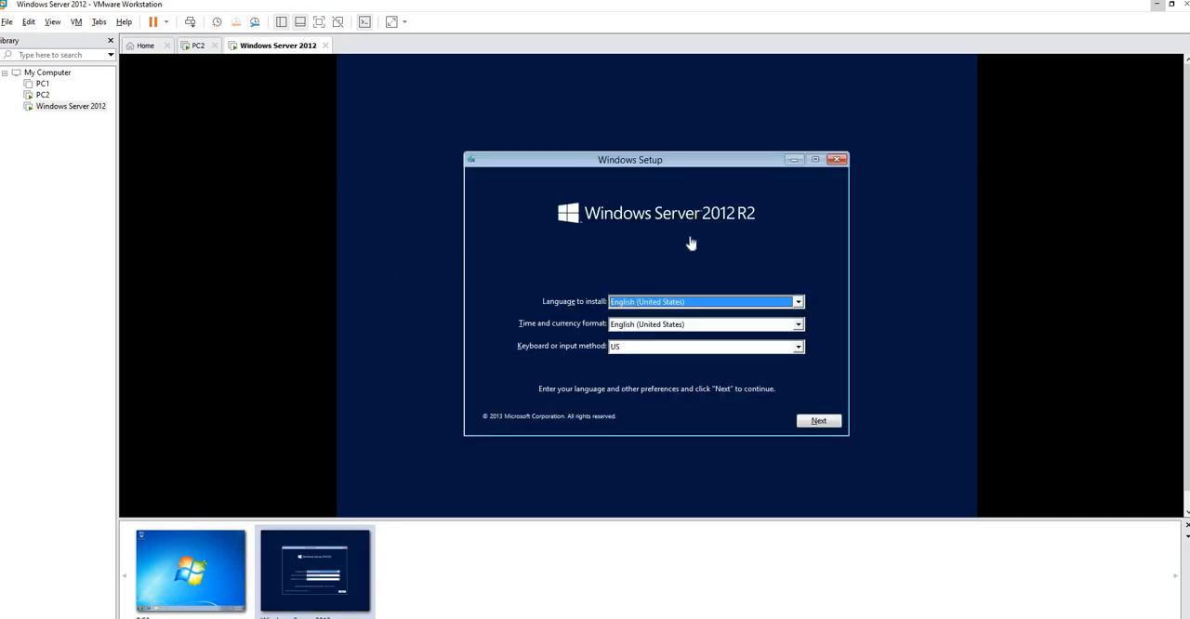
Start installing Windows Server 2012 R2 with the default language settings and choose the Standard Evaluation (Server with a GUI) edition
left_click(815, 423)
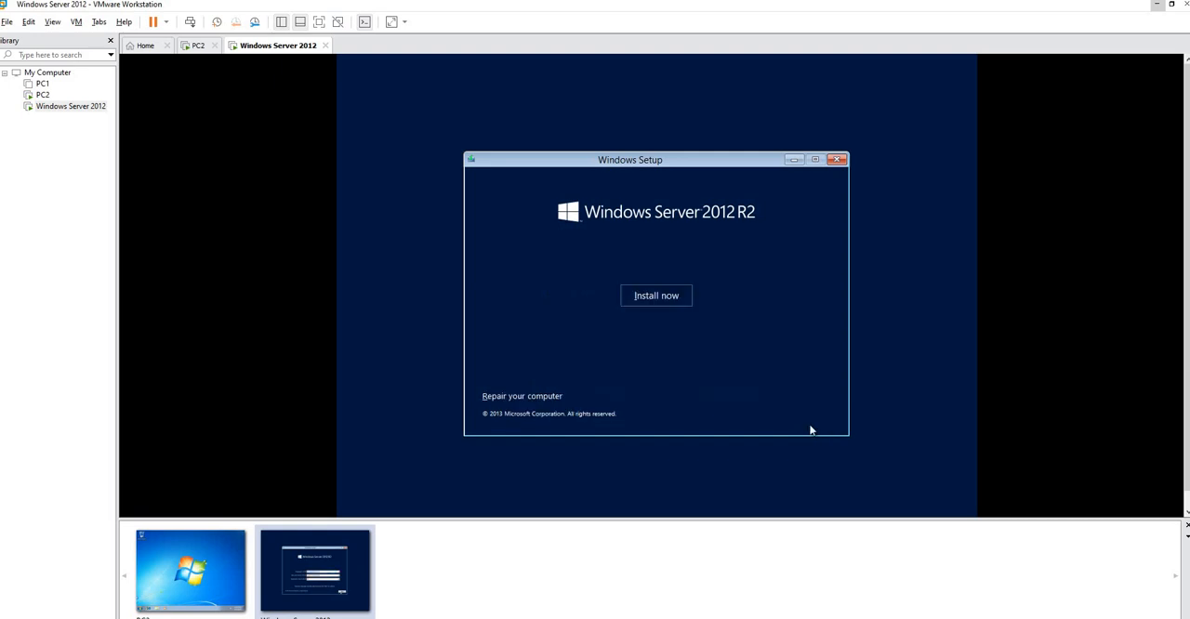
left_click(657, 295)
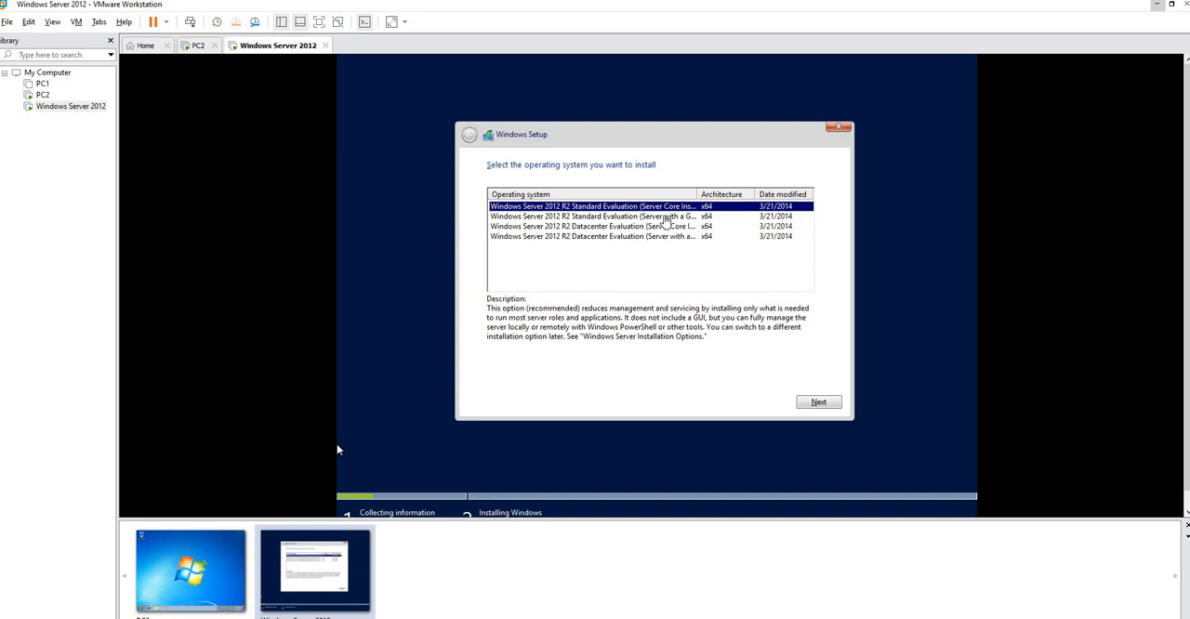
left_click(664, 217)
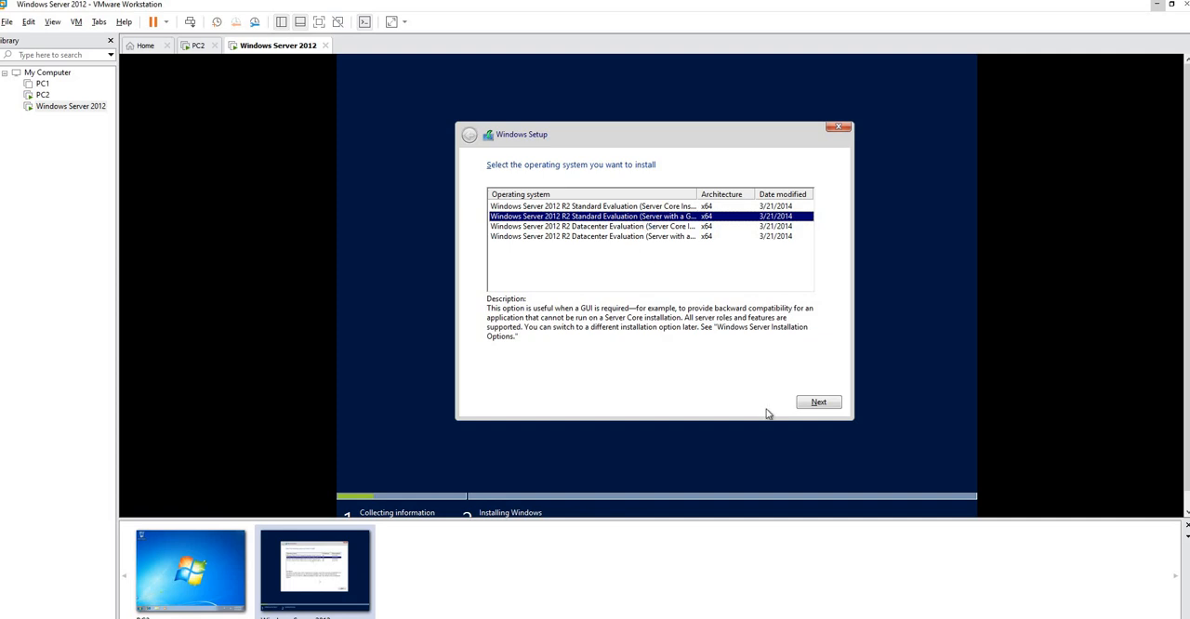
left_click(816, 402)
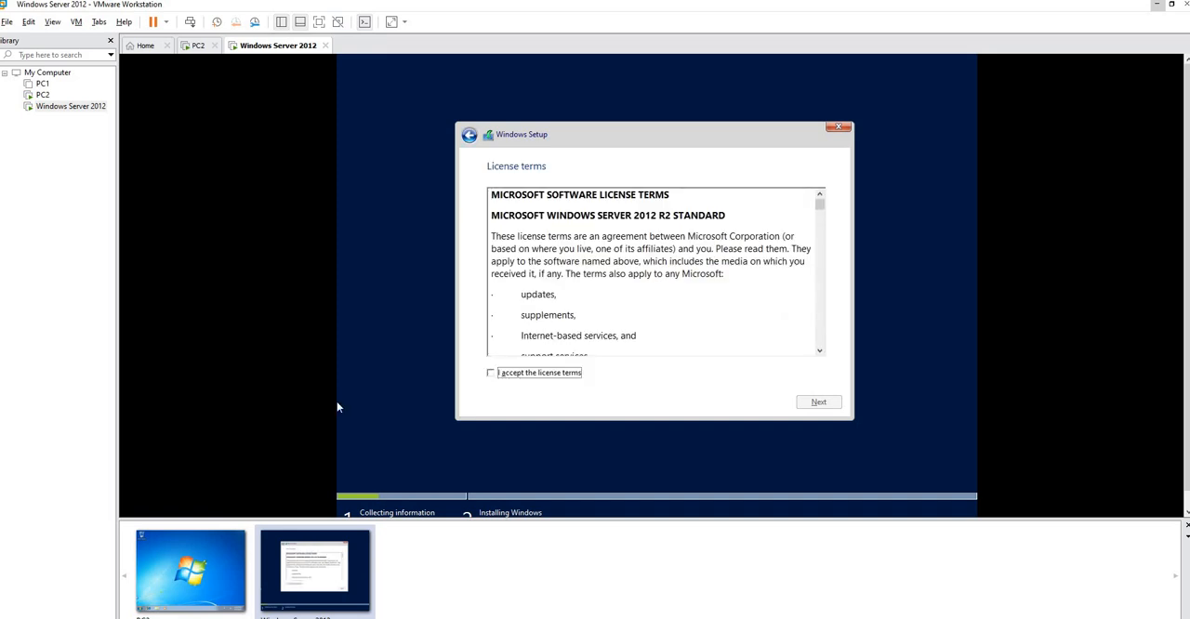
Accept the license terms and run a Custom installation of Windows on Drive 0 Unallocated Space
left_click(491, 374)
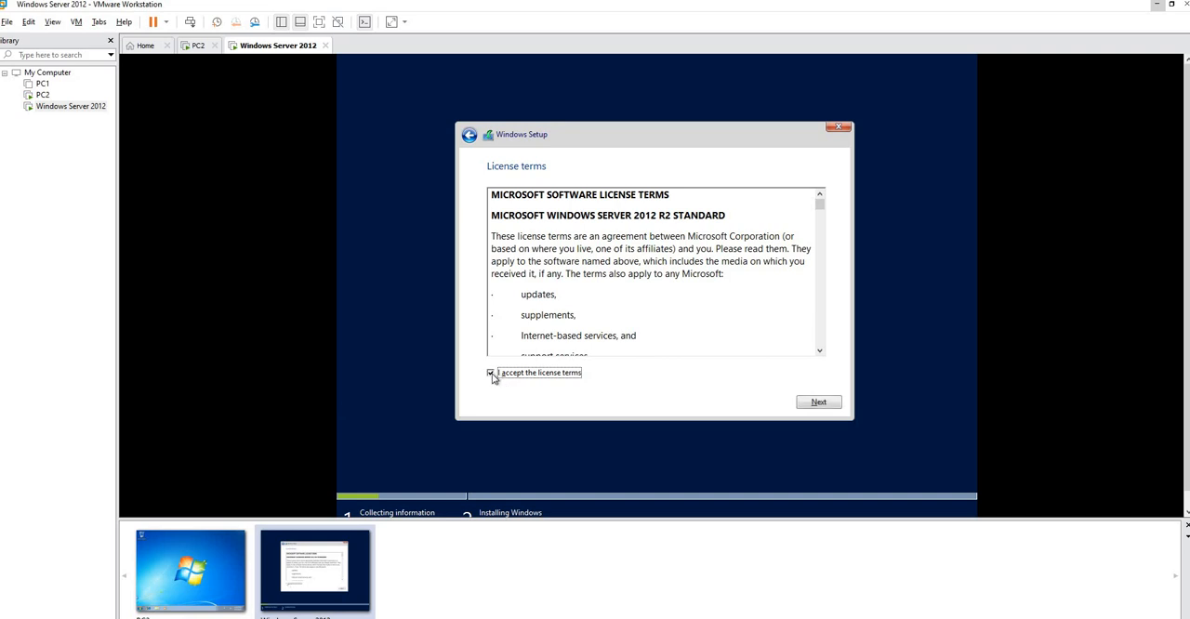
left_click(814, 402)
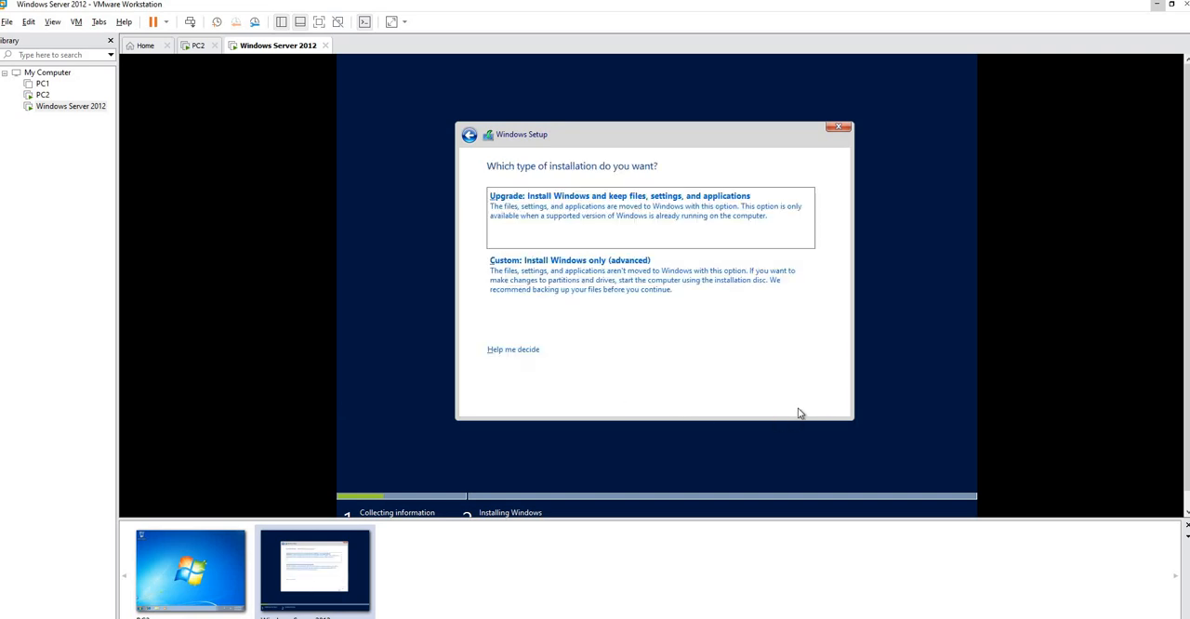
left_click(555, 283)
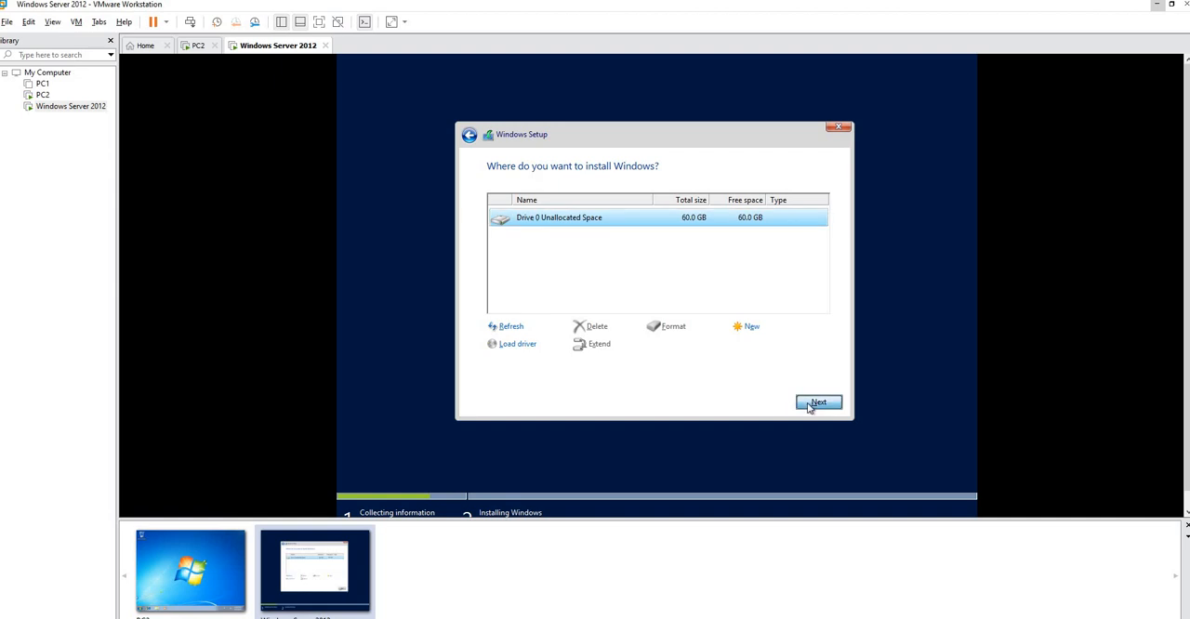
left_click(808, 406)
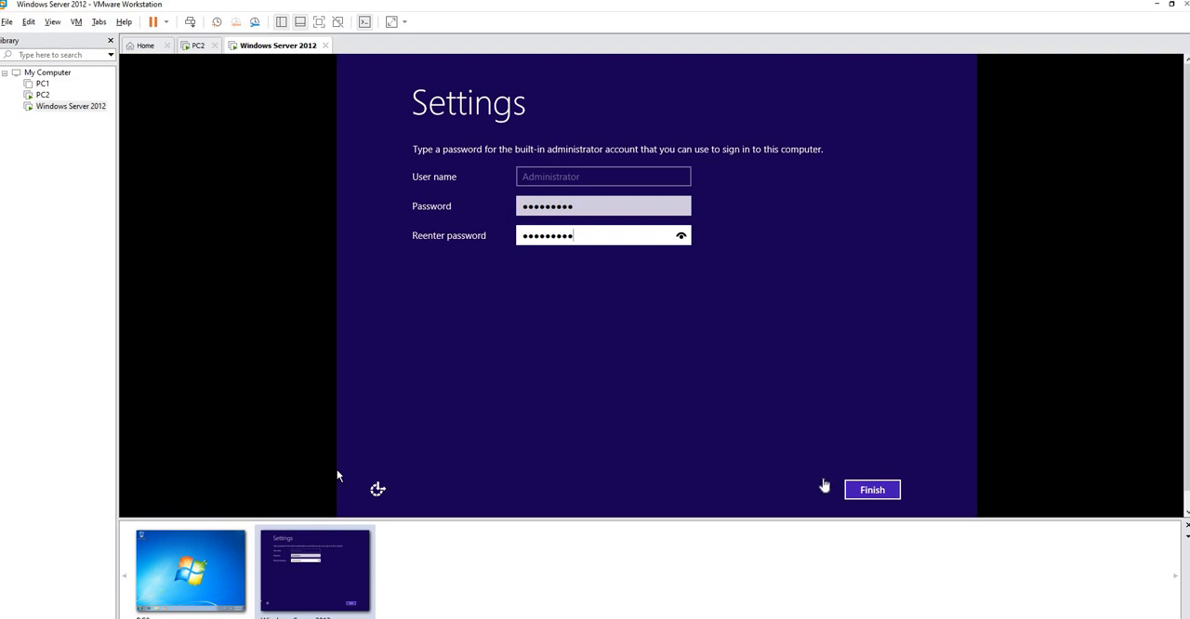
Confirm the administrator password and sign in to the server with it, allowing discovery of devices on the network
left_click(871, 489)
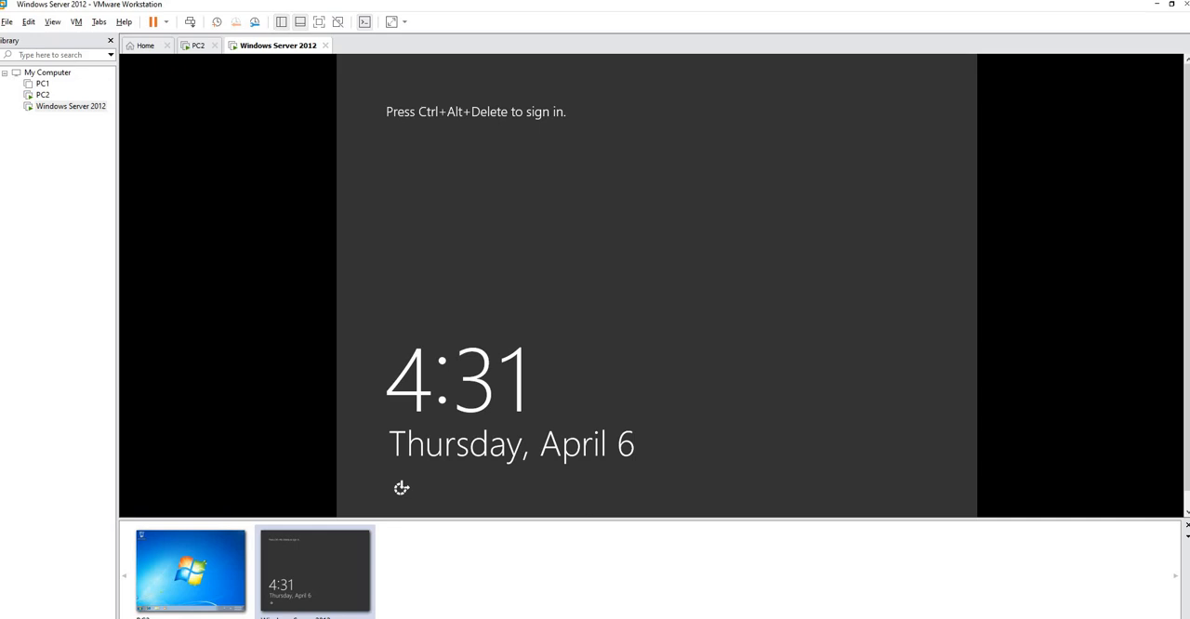
key("ctrl+alt+Insert")
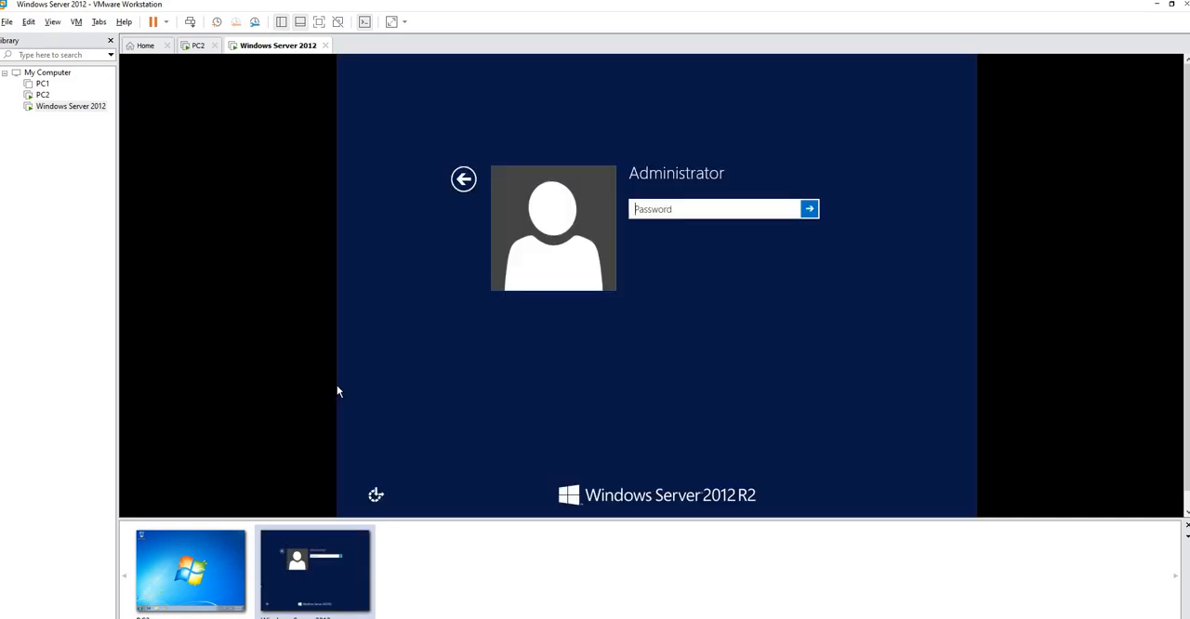
type("Password1")
left_click(807, 212)
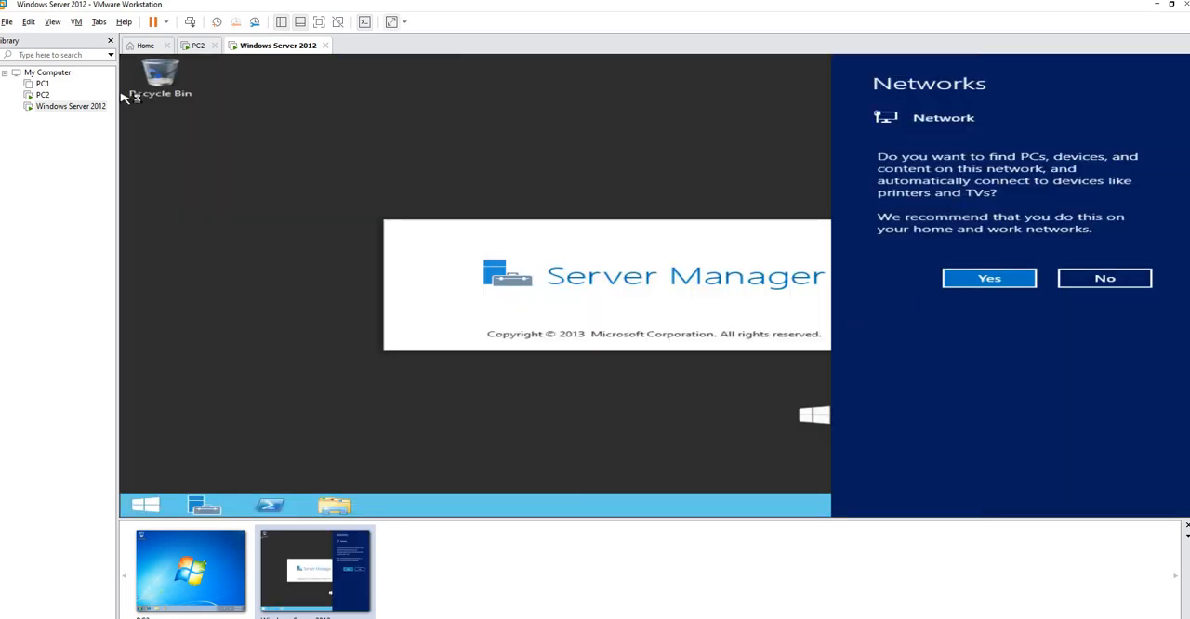
left_click(990, 280)
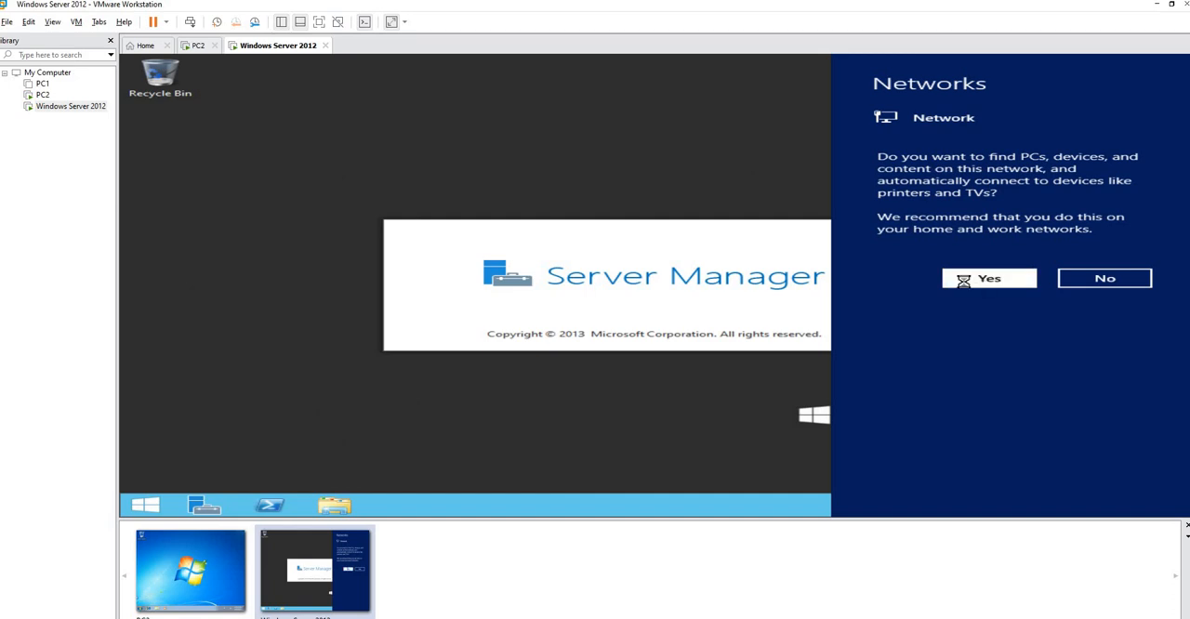